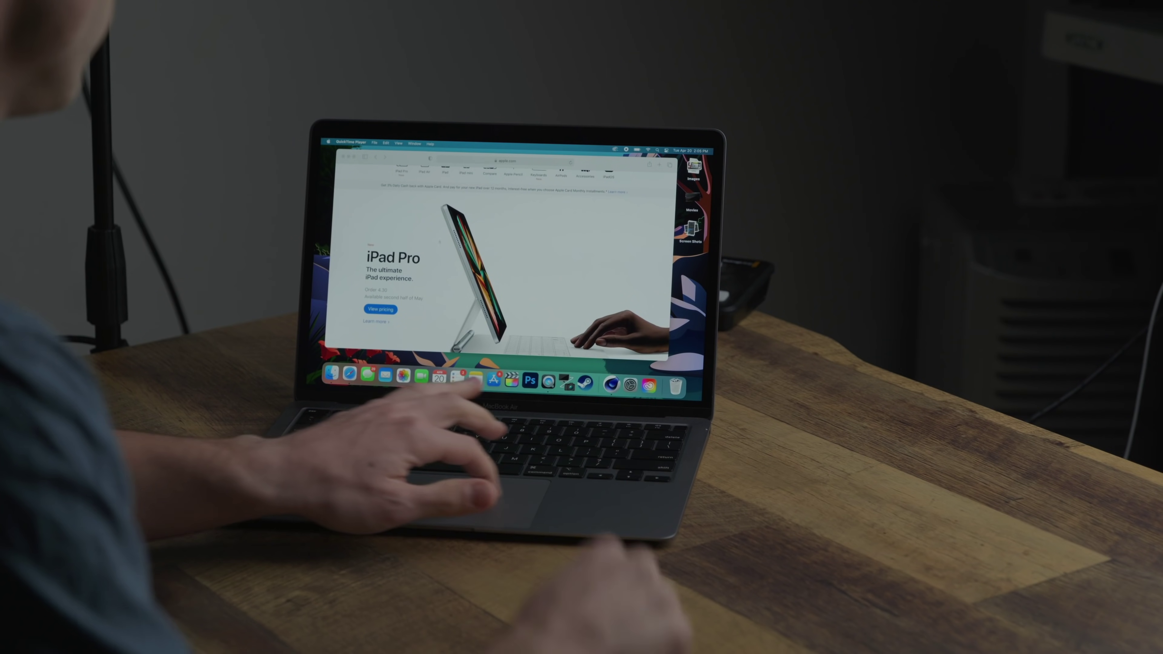
- Bring Safari forward and scroll through the App Store's productivity app search results
{"action": "left_click", "coordinate": [365, 227]}
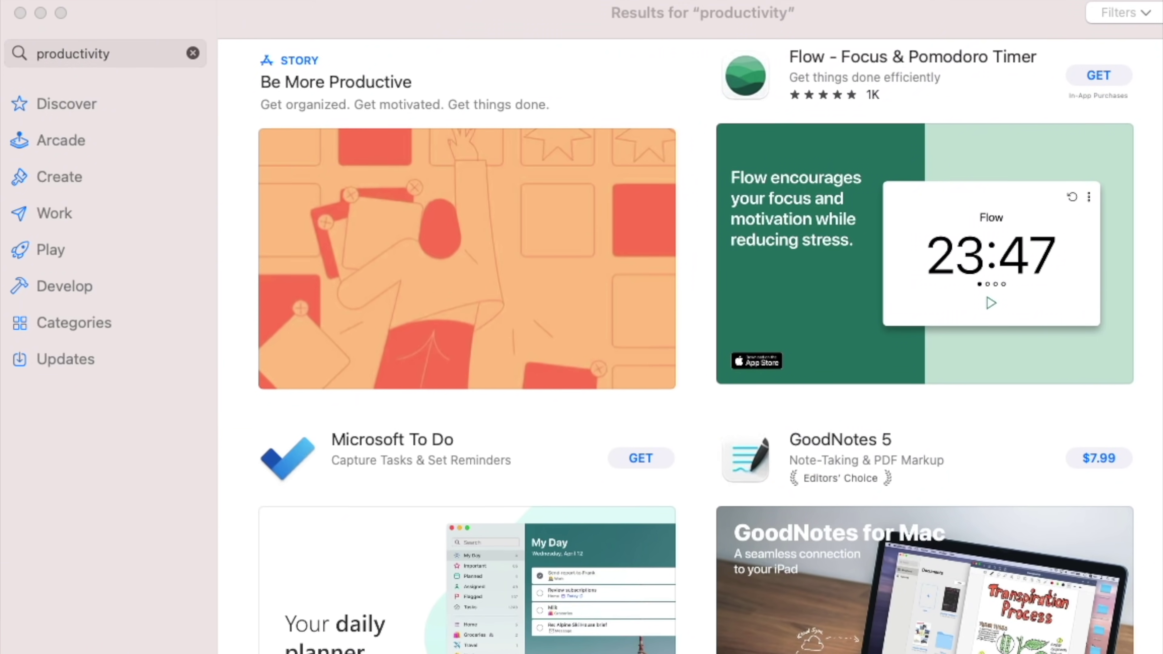
{"action": "scroll", "coordinate": [696, 347], "scroll_direction": "down", "scroll_amount": 5}
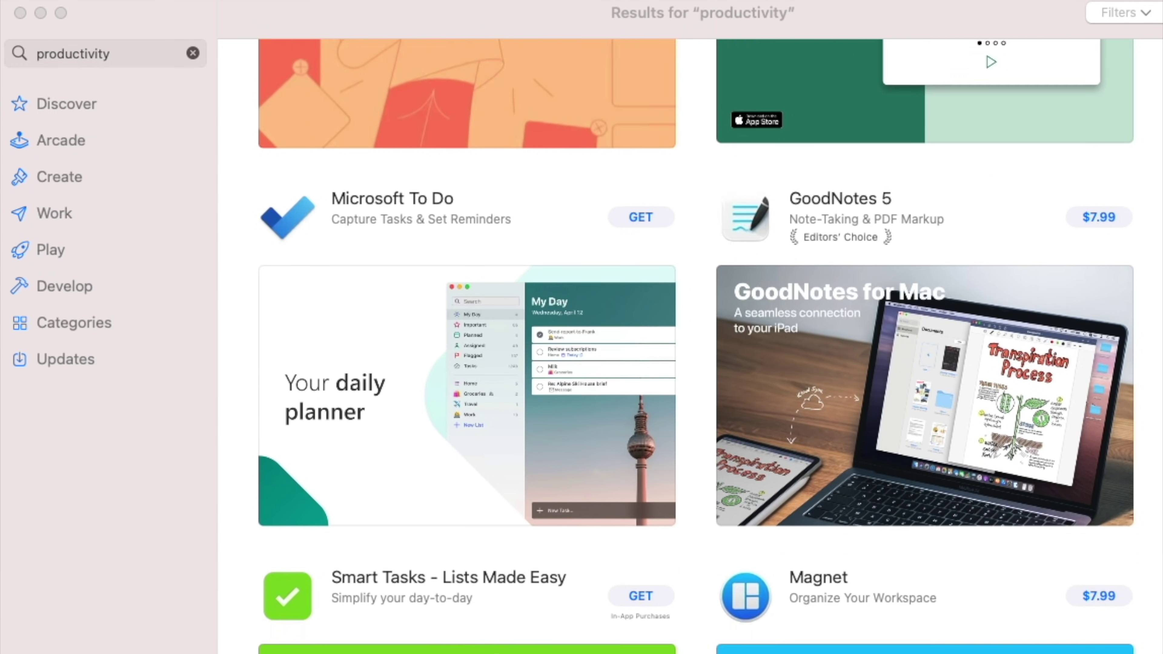
{"action": "scroll", "coordinate": [696, 346], "scroll_direction": "down", "scroll_amount": 8}
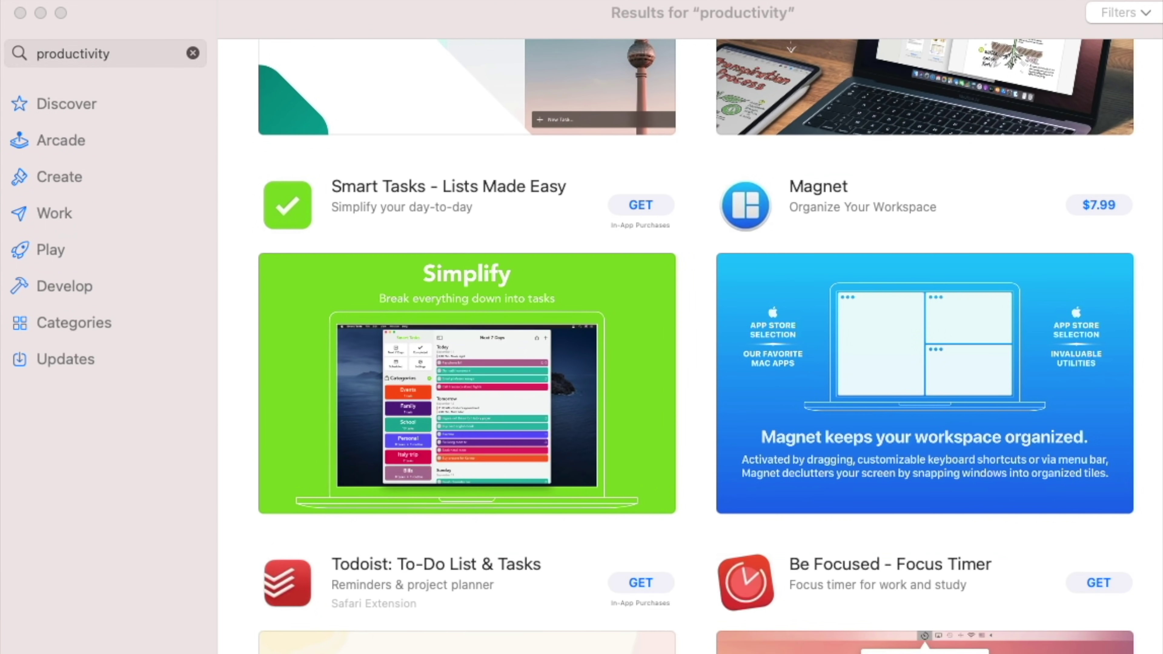
{"action": "scroll", "coordinate": [697, 347], "scroll_direction": "down", "scroll_amount": 10}
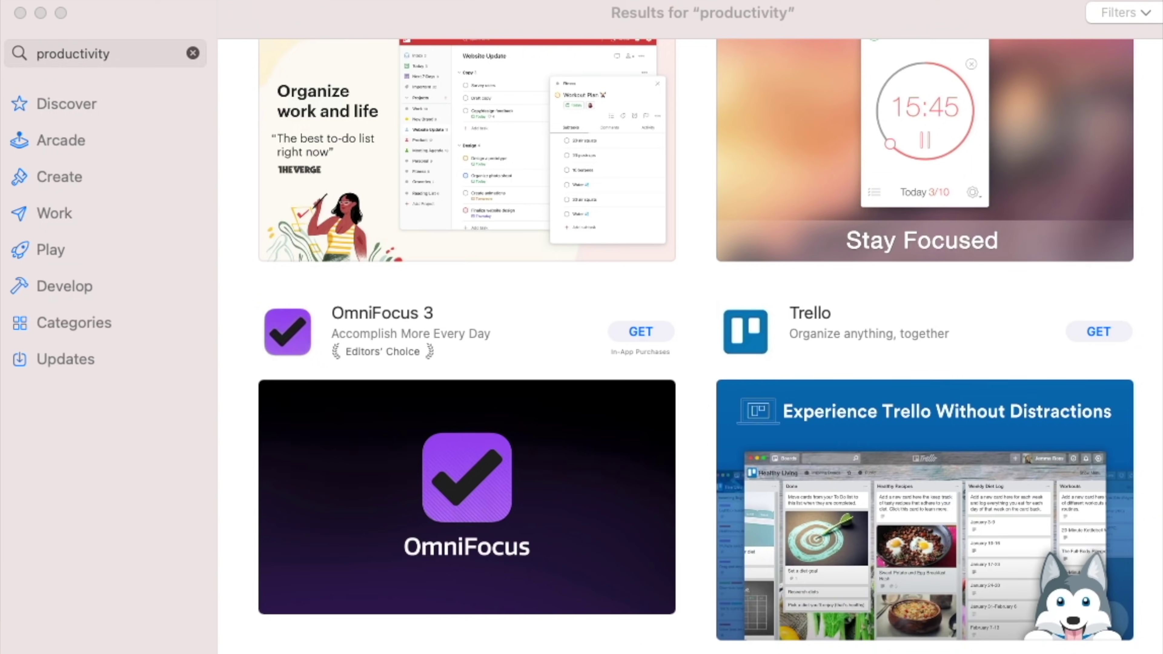
{"action": "scroll", "coordinate": [696, 347], "scroll_direction": "down", "scroll_amount": 8}
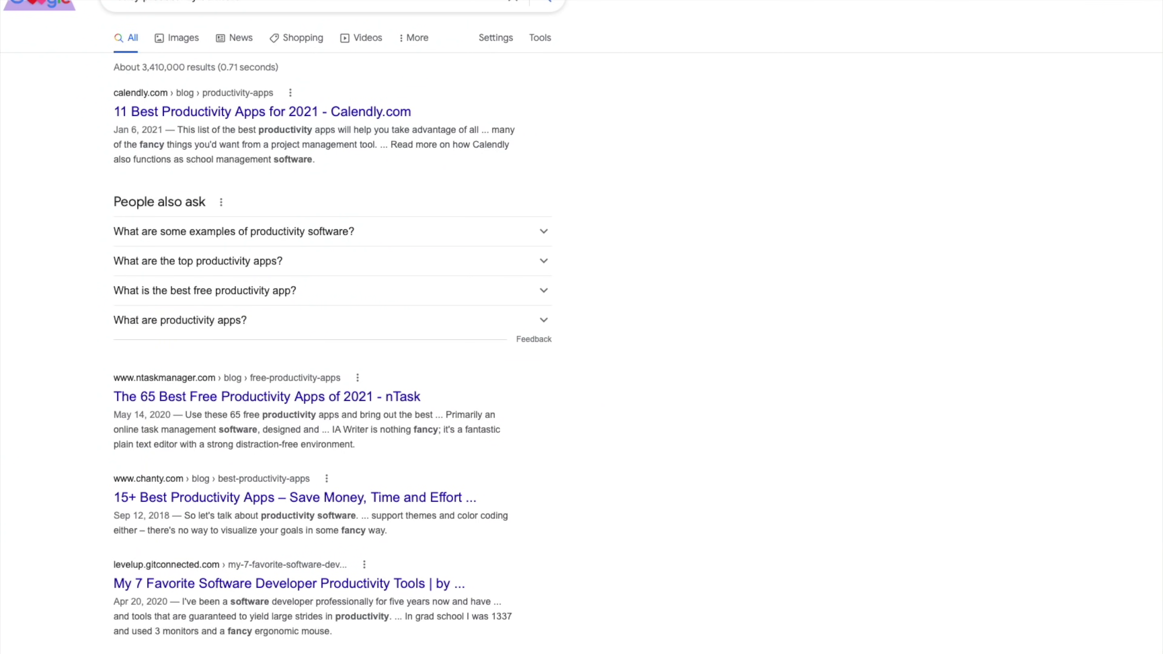
{"action": "scroll", "coordinate": [581, 327], "scroll_direction": "down", "scroll_amount": 6}
{"action": "scroll", "coordinate": [313, 327], "scroll_direction": "down", "scroll_amount": 2}
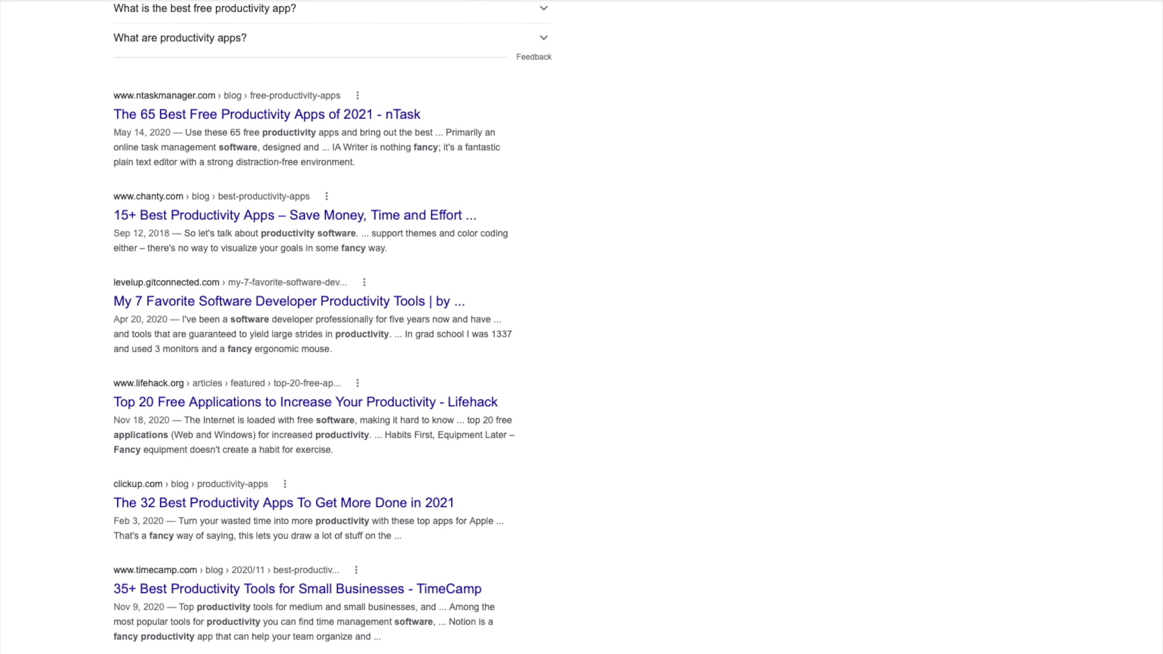
{"action": "scroll", "coordinate": [312, 327], "scroll_direction": "down", "scroll_amount": 4}
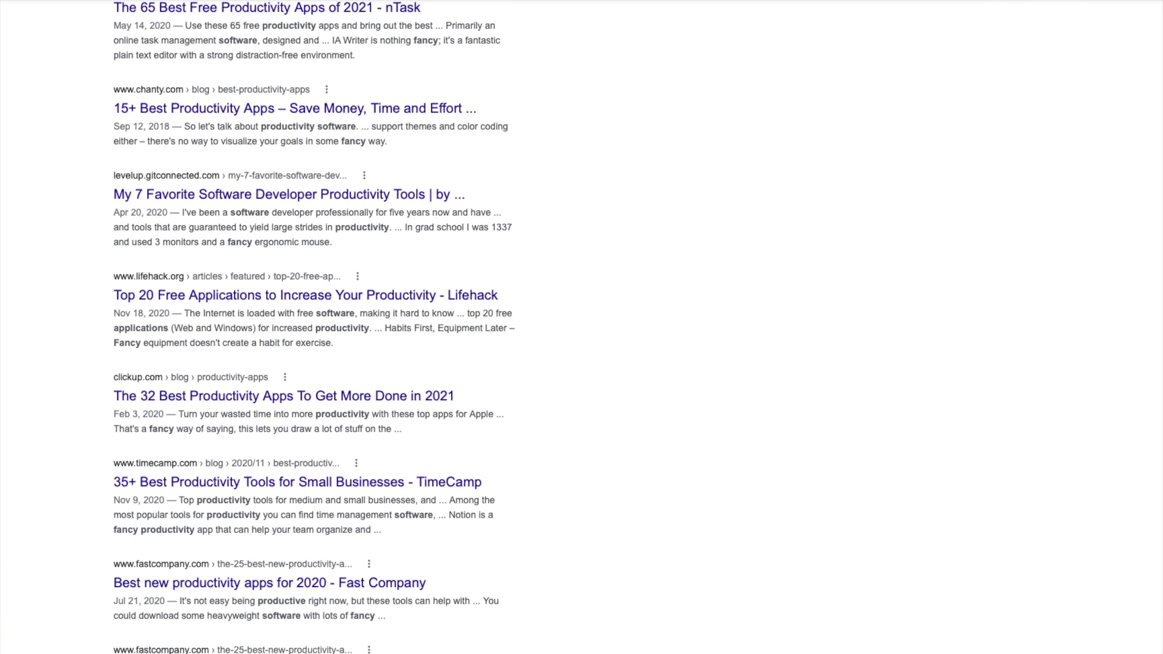
{"action": "scroll", "coordinate": [313, 327], "scroll_direction": "down", "scroll_amount": 8}
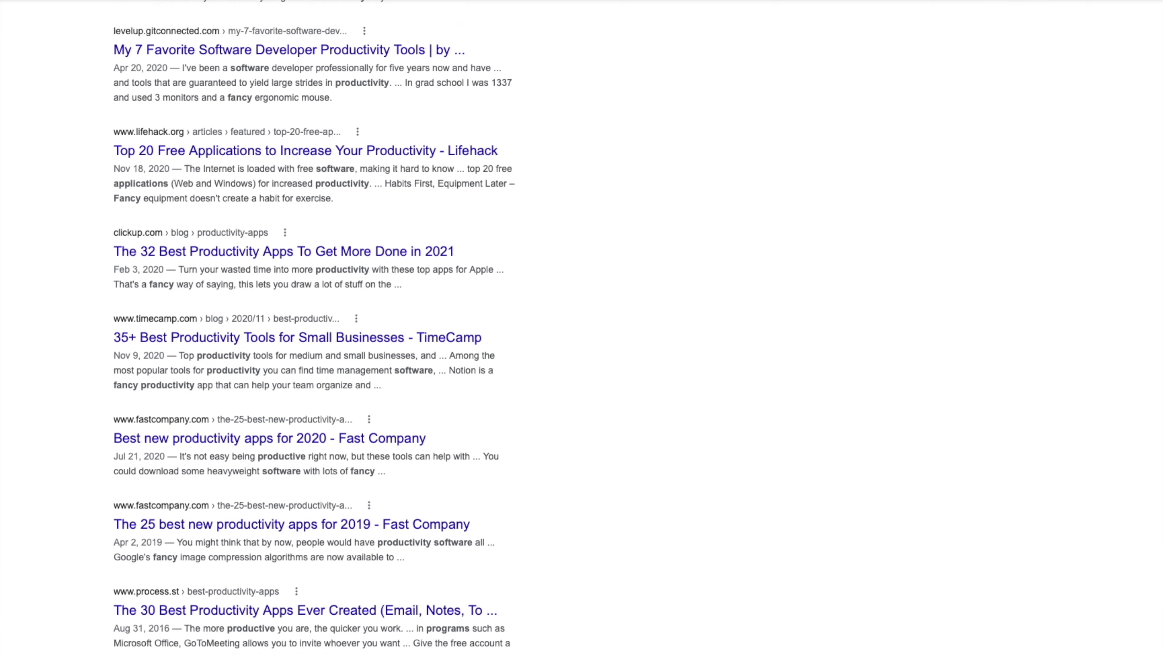
{"action": "scroll", "coordinate": [313, 327], "scroll_direction": "down", "scroll_amount": 5}
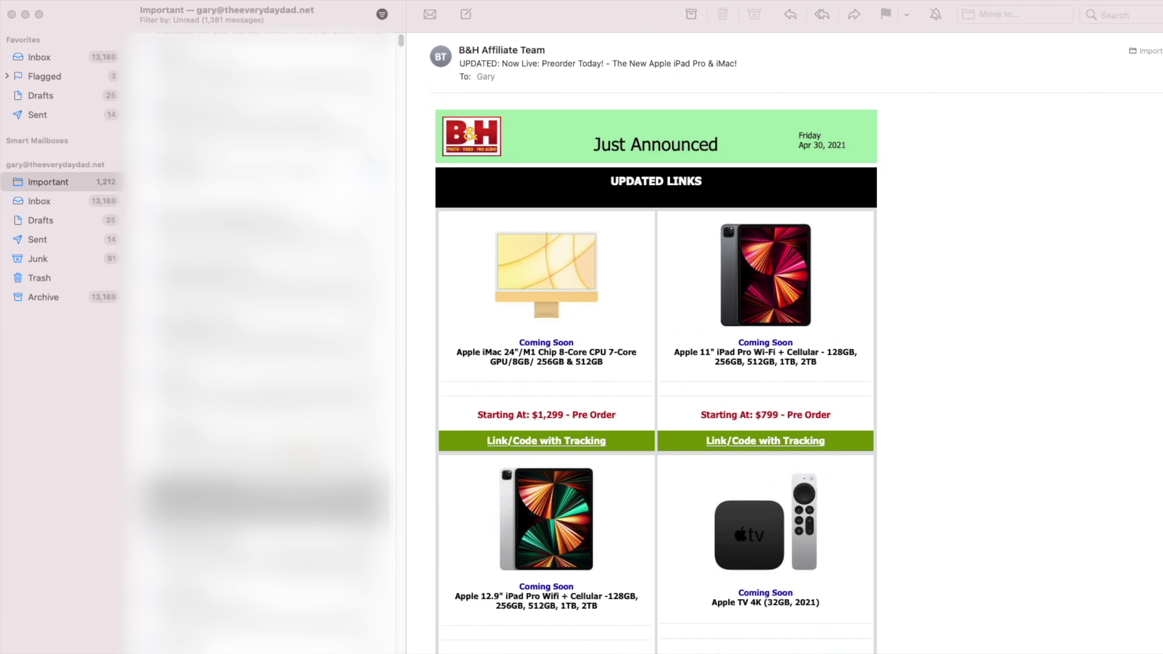
- Open the B&H preorder email in the Important mailbox and scroll through its body
{"action": "scroll", "coordinate": [655, 343], "scroll_direction": "down", "scroll_amount": 5}
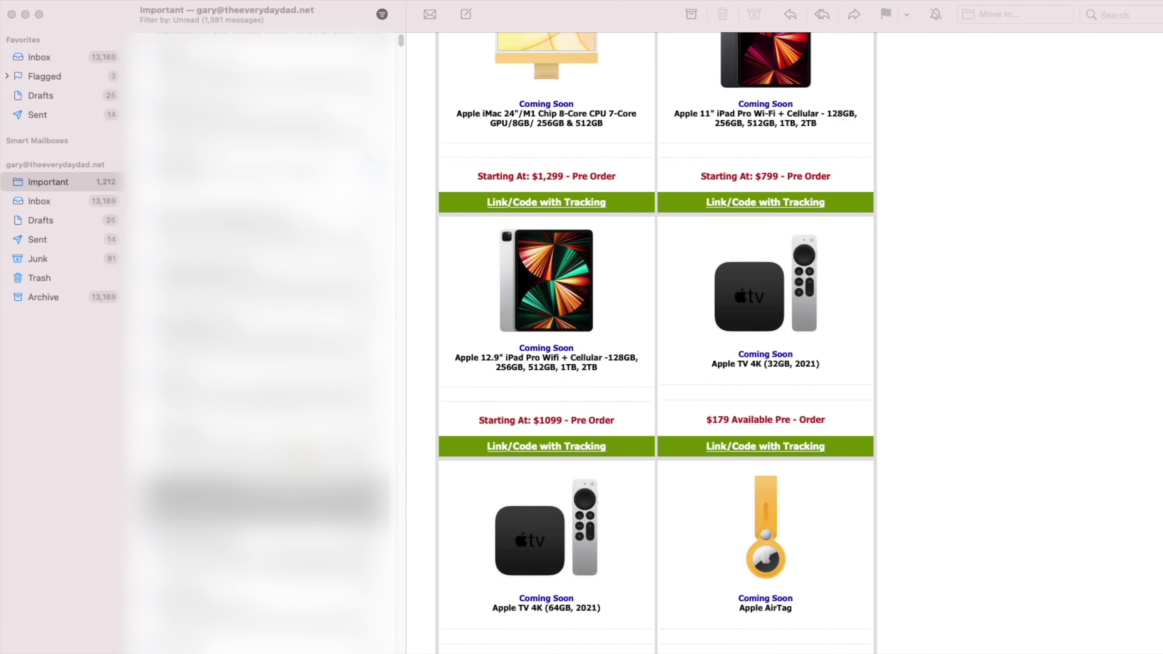
{"action": "scroll", "coordinate": [655, 343], "scroll_direction": "down", "scroll_amount": 15}
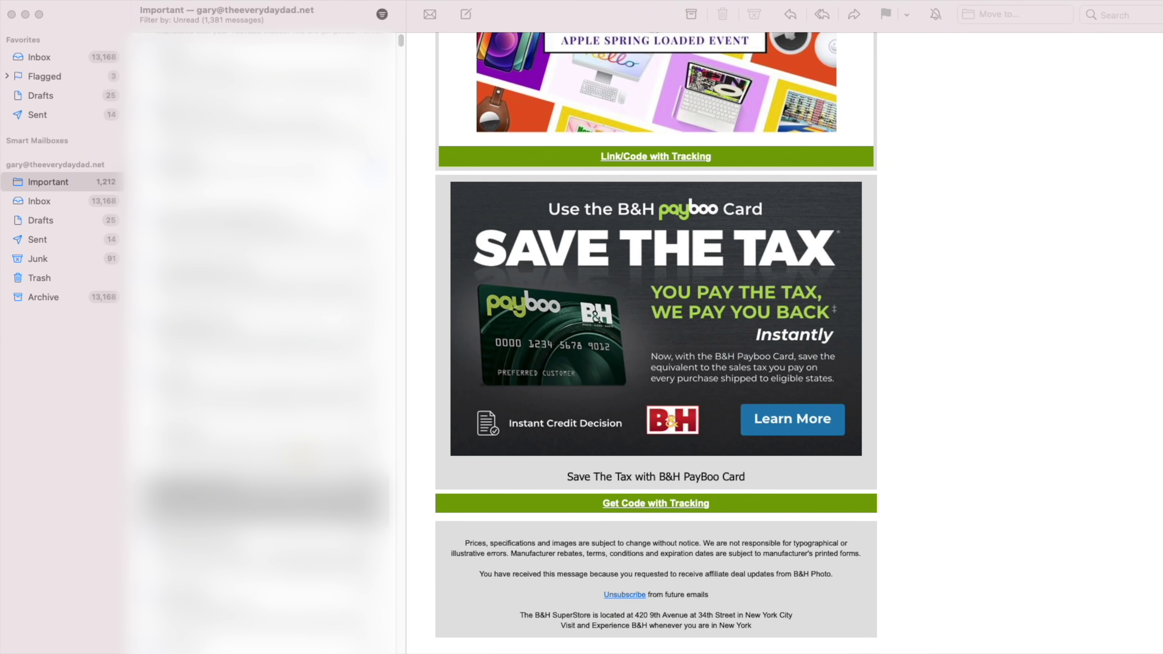
{"action": "left_click", "coordinate": [264, 554]}
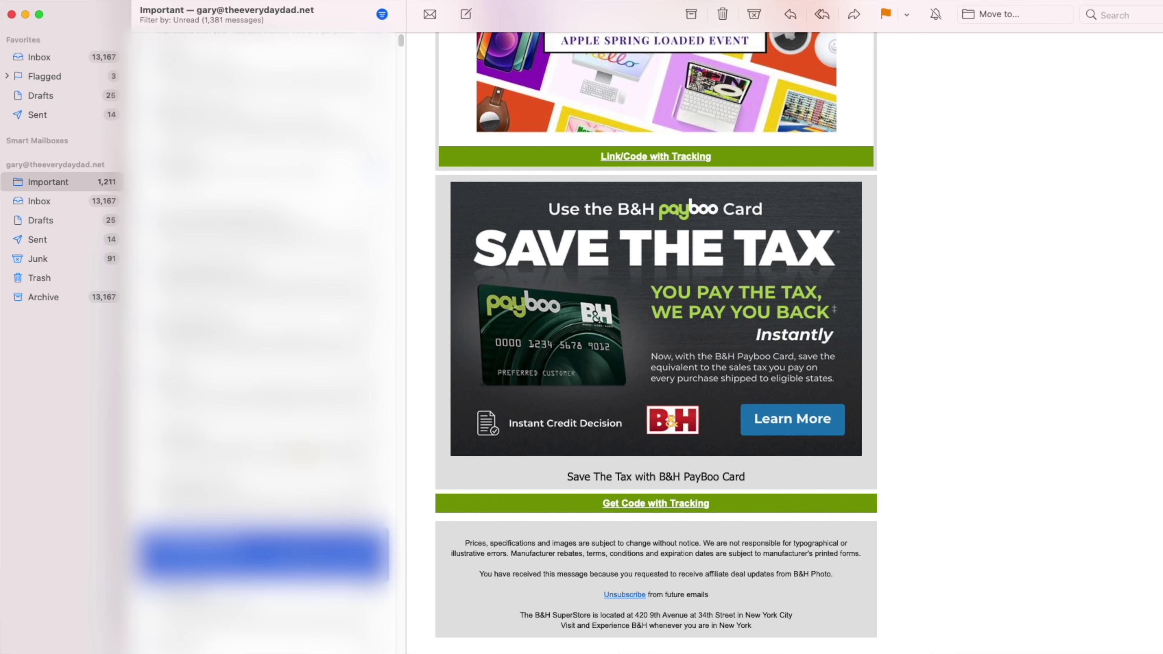
{"action": "scroll", "coordinate": [974, 502], "scroll_direction": "down", "scroll_amount": 20}
{"action": "scroll", "coordinate": [260, 412], "scroll_direction": "down", "scroll_amount": 5}
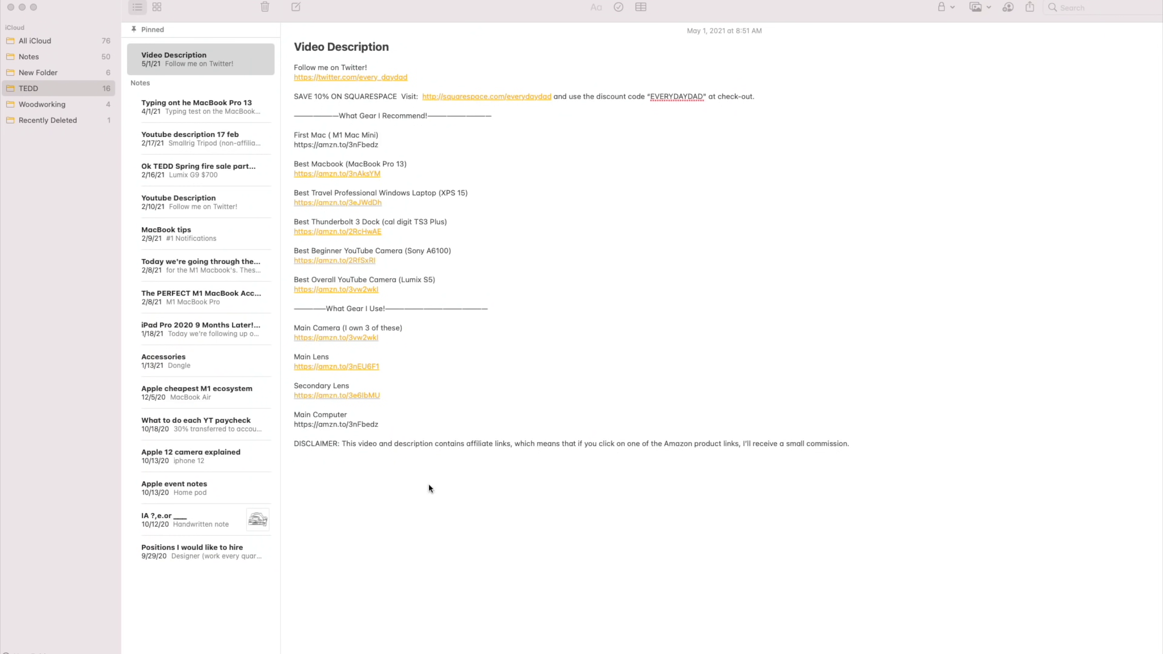
- Look through the Typing, Youtube description 17 feb, TEDD spring fire sale and Youtube Description notes
{"action": "left_click", "coordinate": [181, 105]}
{"action": "left_click", "coordinate": [181, 105]}
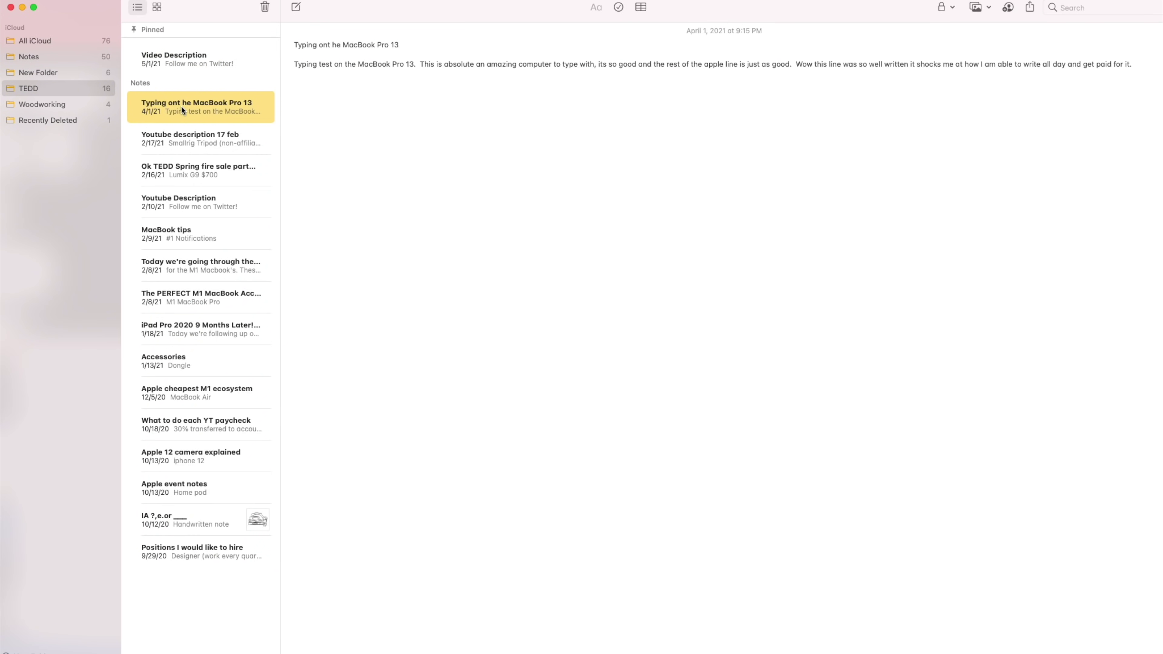
{"action": "left_click", "coordinate": [196, 133]}
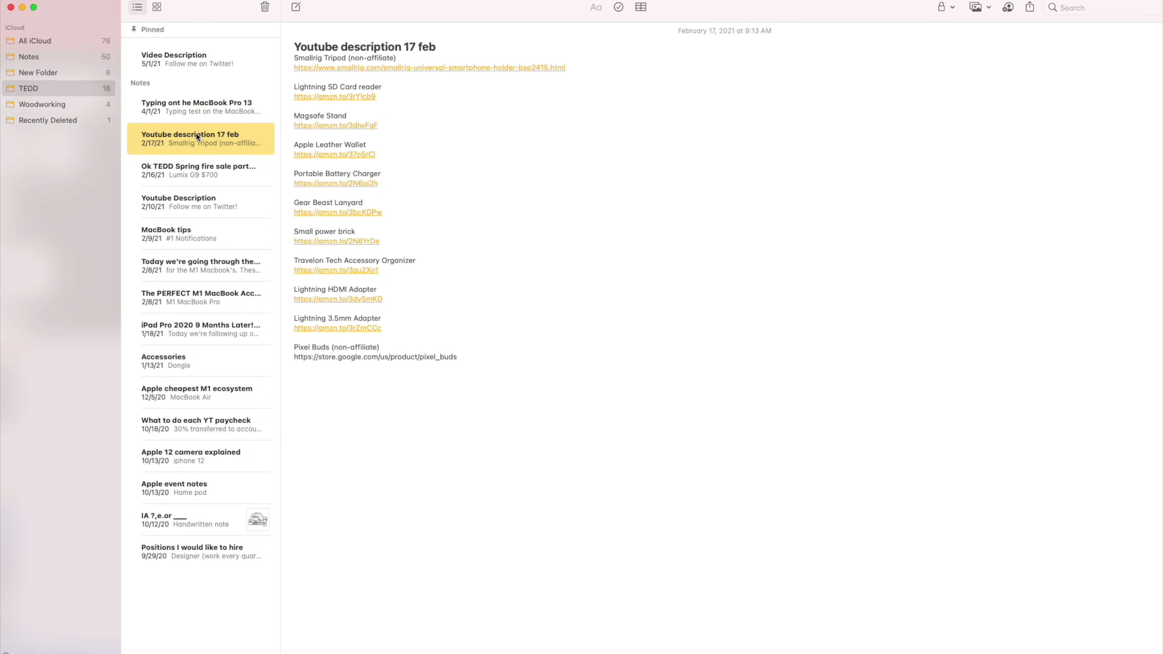
{"action": "left_click", "coordinate": [198, 179]}
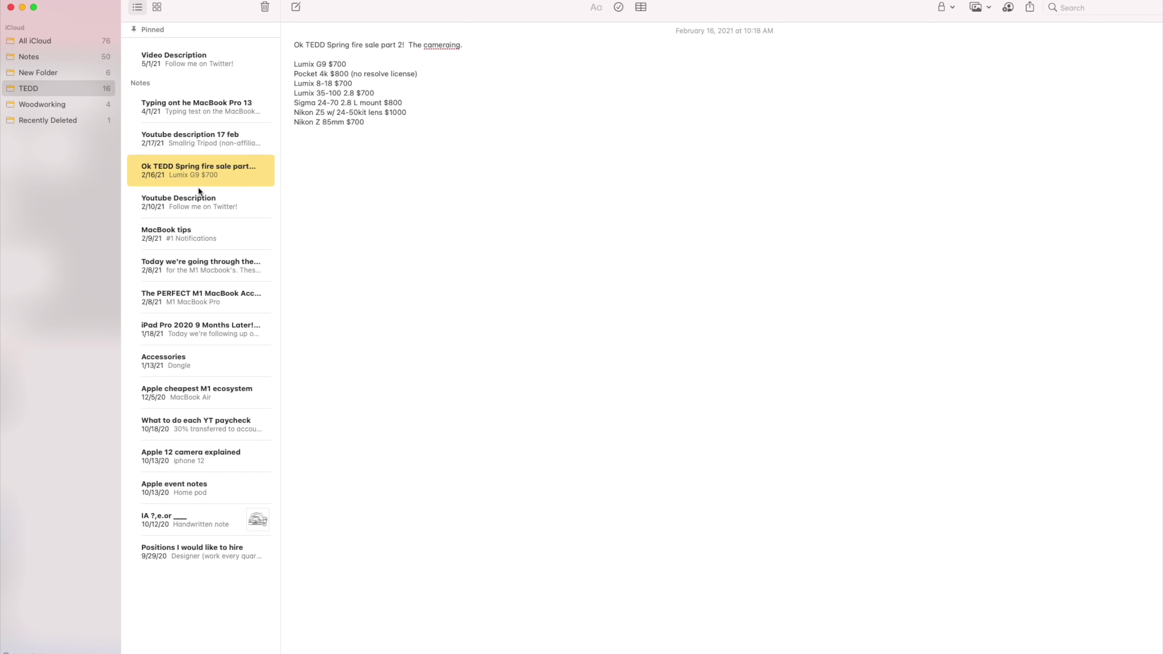
{"action": "left_click", "coordinate": [201, 201]}
{"action": "scroll", "coordinate": [381, 281], "scroll_direction": "down", "scroll_amount": 1}
{"action": "scroll", "coordinate": [381, 281], "scroll_direction": "up", "scroll_amount": 1}
- Glance at MacBook tips, then return to Youtube Description and bring up its Share Note dialog
{"action": "left_click", "coordinate": [193, 245]}
{"action": "left_click", "coordinate": [195, 197]}
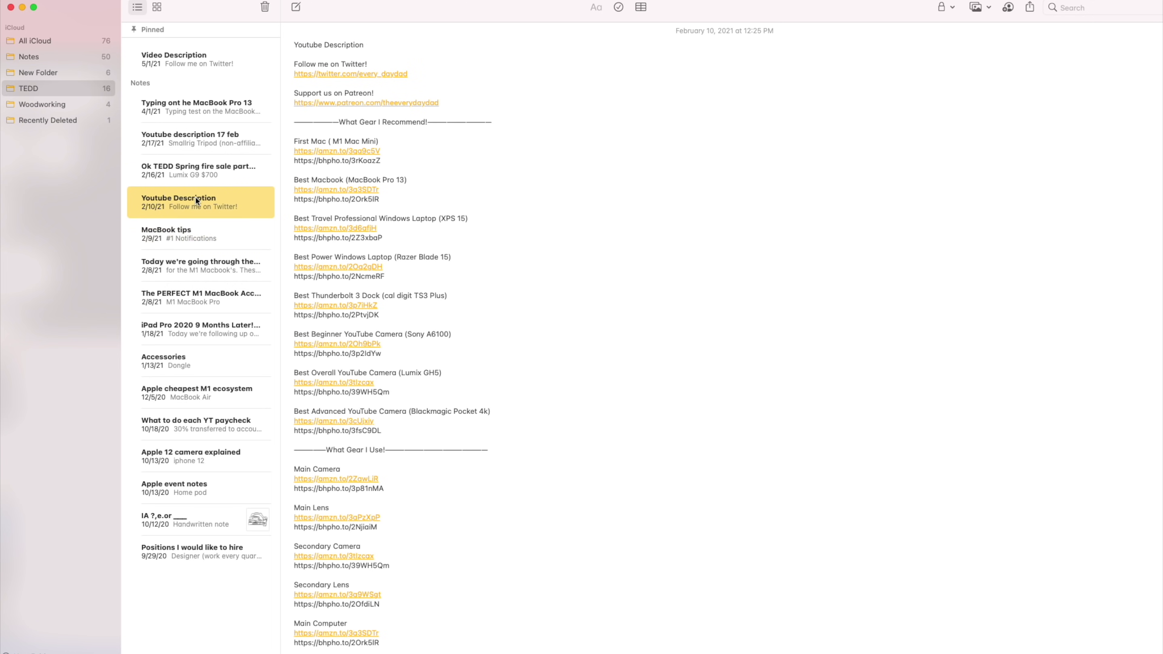
{"action": "right_click", "coordinate": [196, 197]}
{"action": "left_click", "coordinate": [165, 197]}
{"action": "left_click", "coordinate": [1008, 7]}
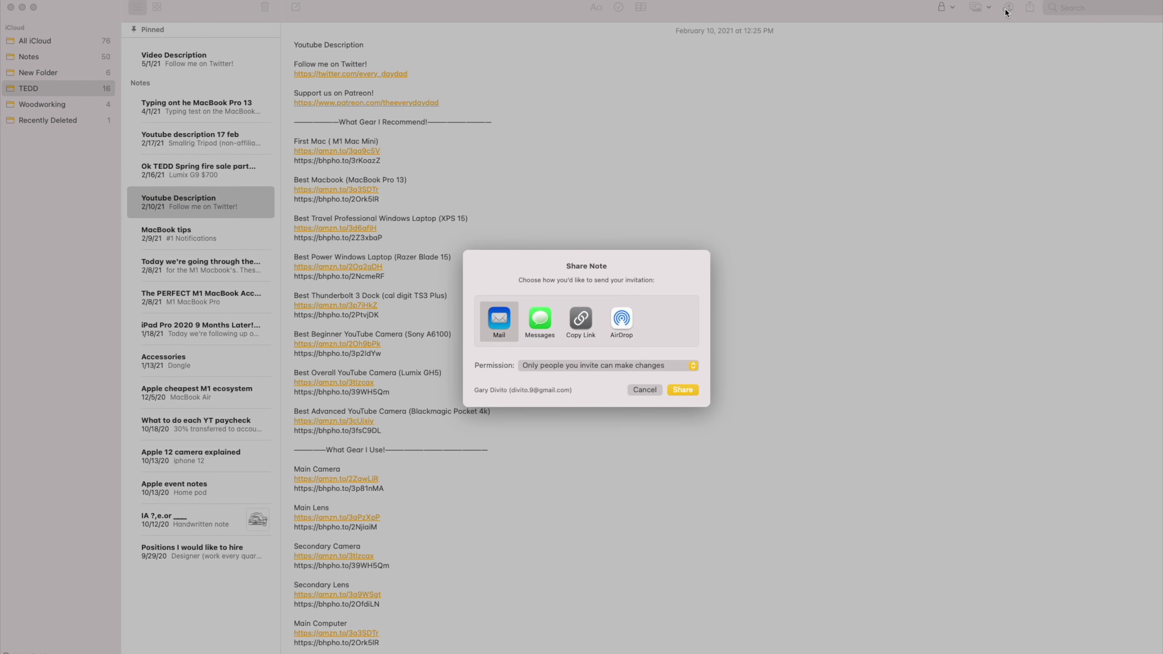
- Cancel the single-note share, leaving 'Can make changes' permission, and share the TEDD folder instead
{"action": "left_click", "coordinate": [657, 366]}
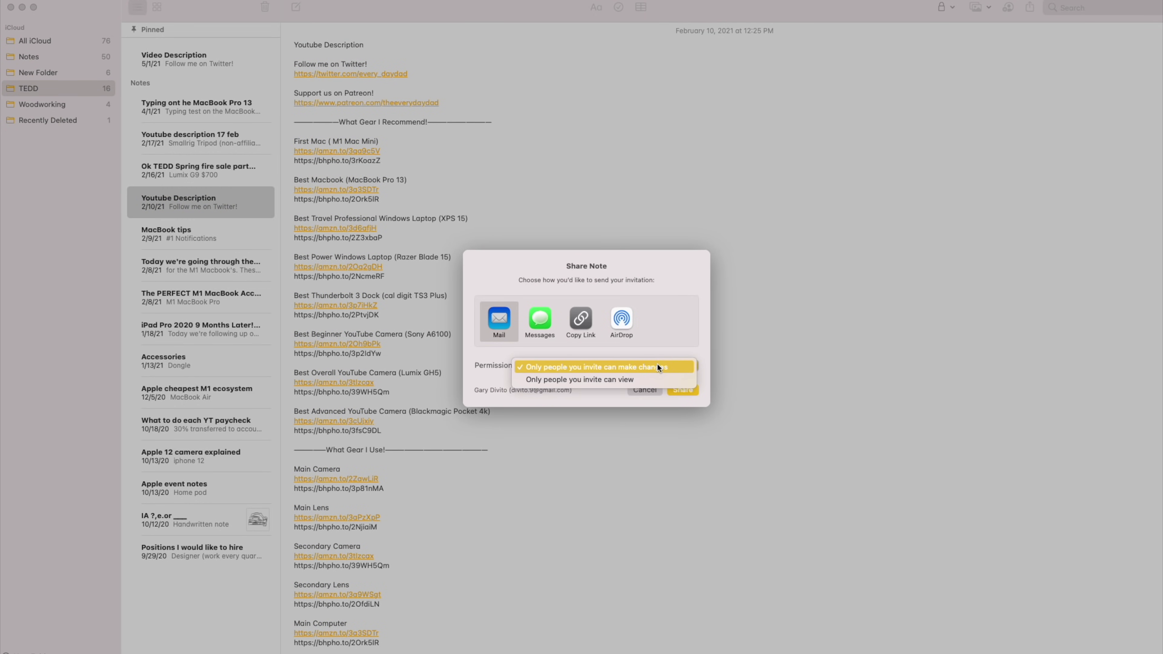
{"action": "left_click", "coordinate": [657, 367]}
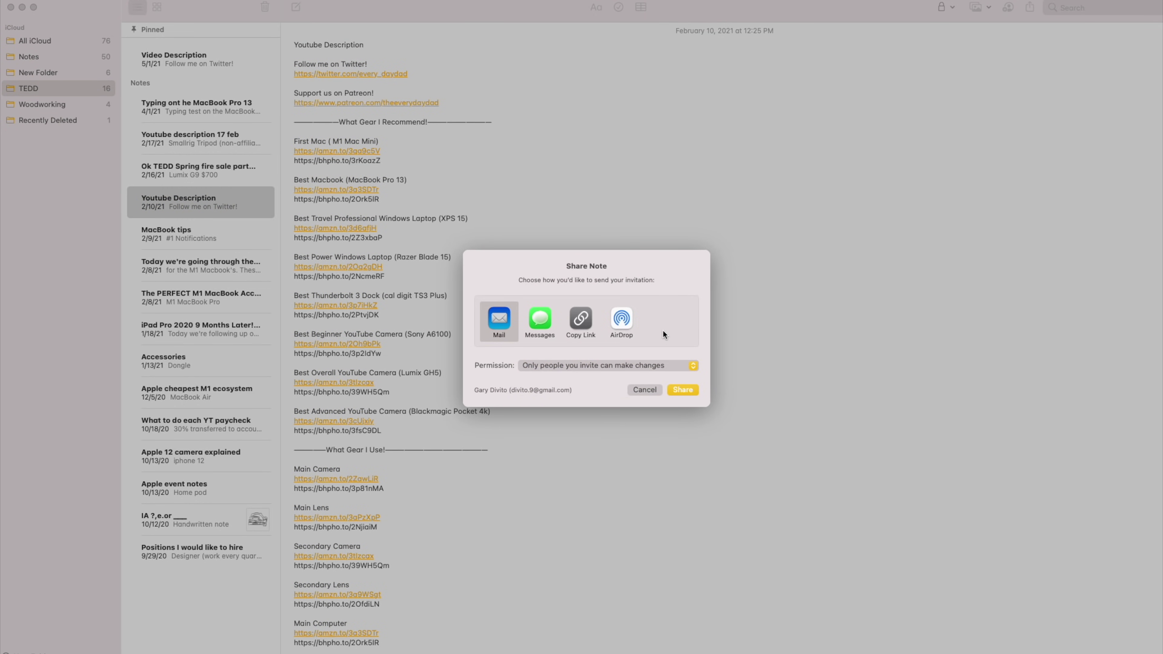
{"action": "left_click", "coordinate": [656, 390]}
{"action": "right_click", "coordinate": [43, 90]}
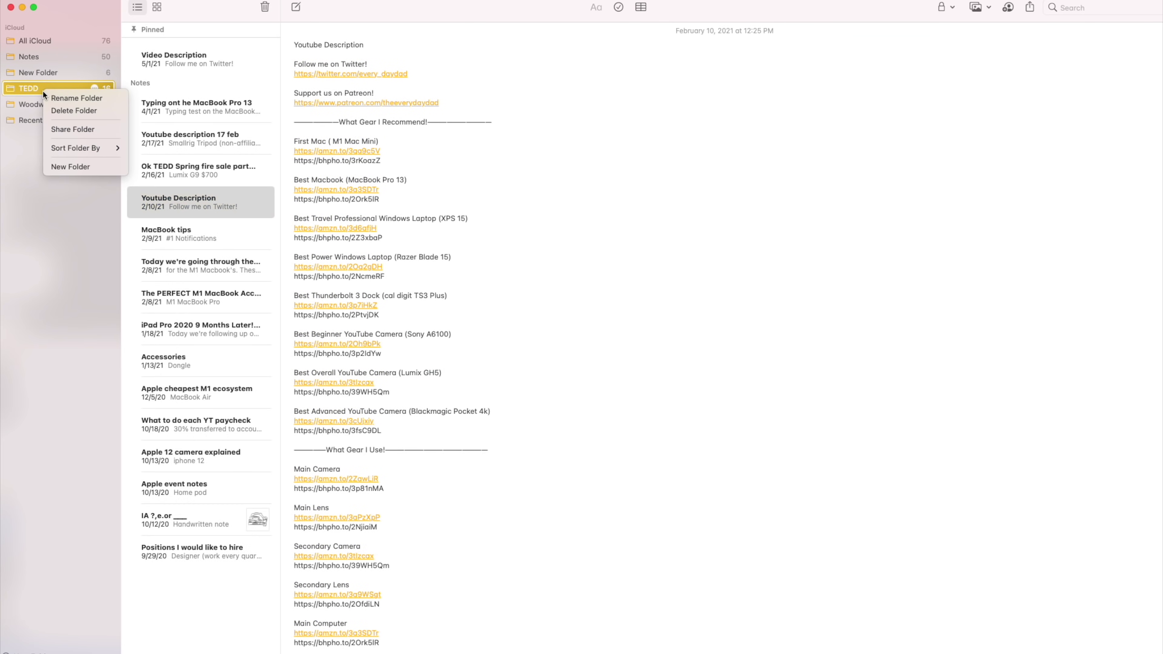
{"action": "left_click", "coordinate": [73, 131]}
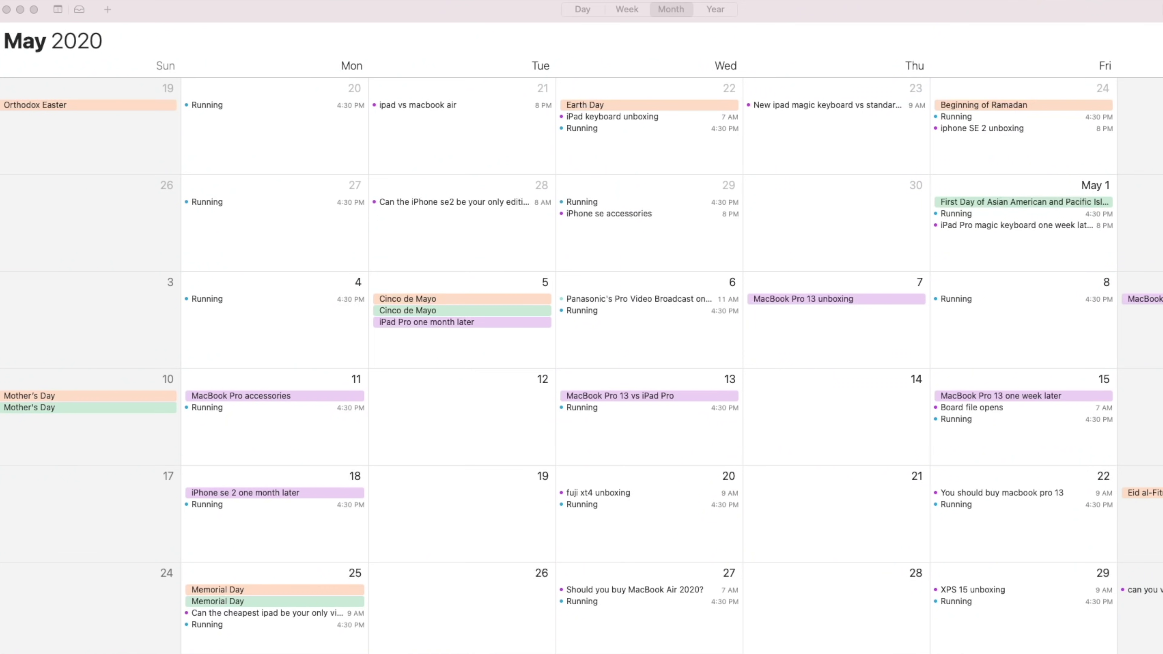
- Scroll the Calendar month view from May 2020 forward to August 2020
{"action": "scroll", "coordinate": [582, 342], "scroll_direction": "down", "scroll_amount": 5}
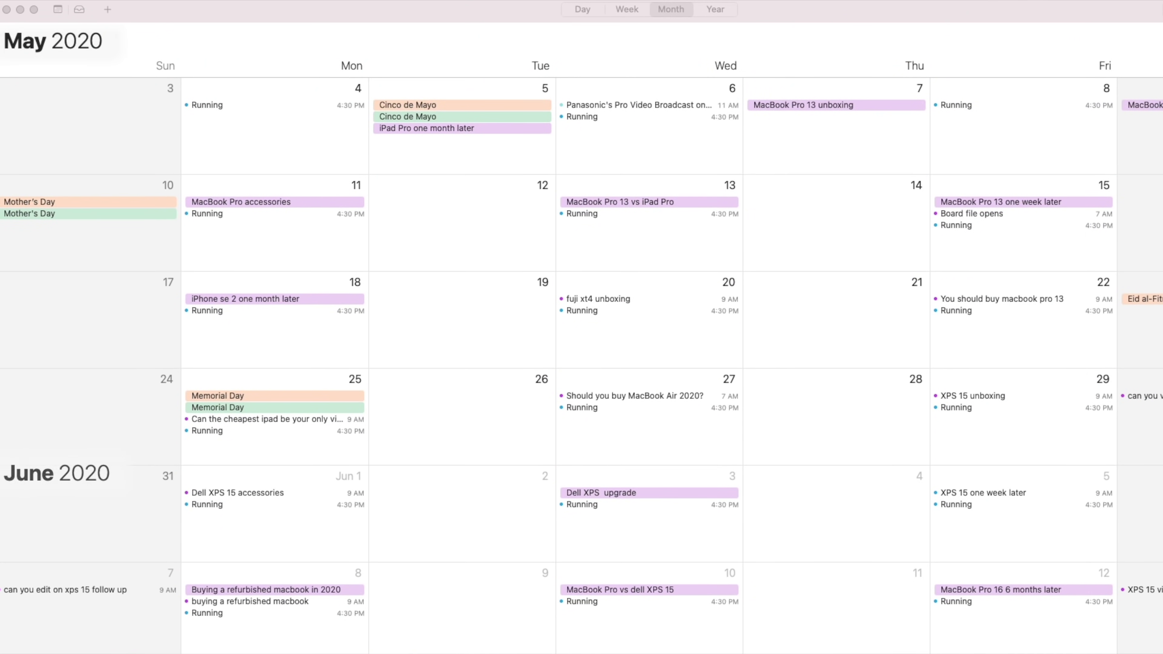
{"action": "scroll", "coordinate": [582, 343], "scroll_direction": "down", "scroll_amount": 5}
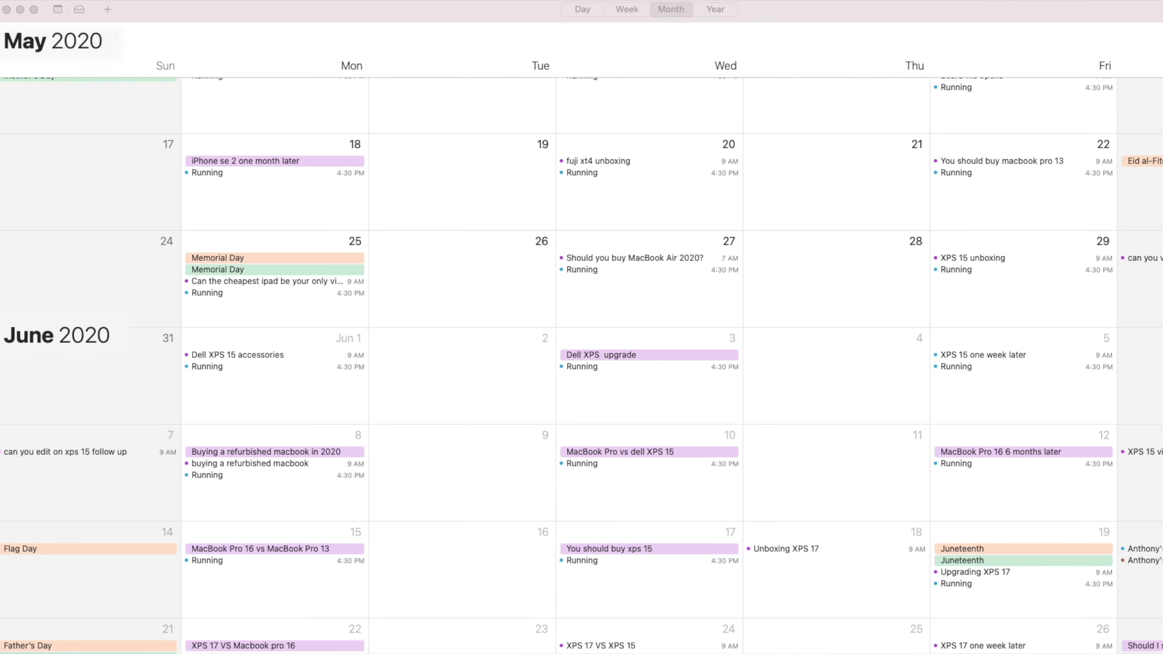
{"action": "scroll", "coordinate": [582, 342], "scroll_direction": "down", "scroll_amount": 5}
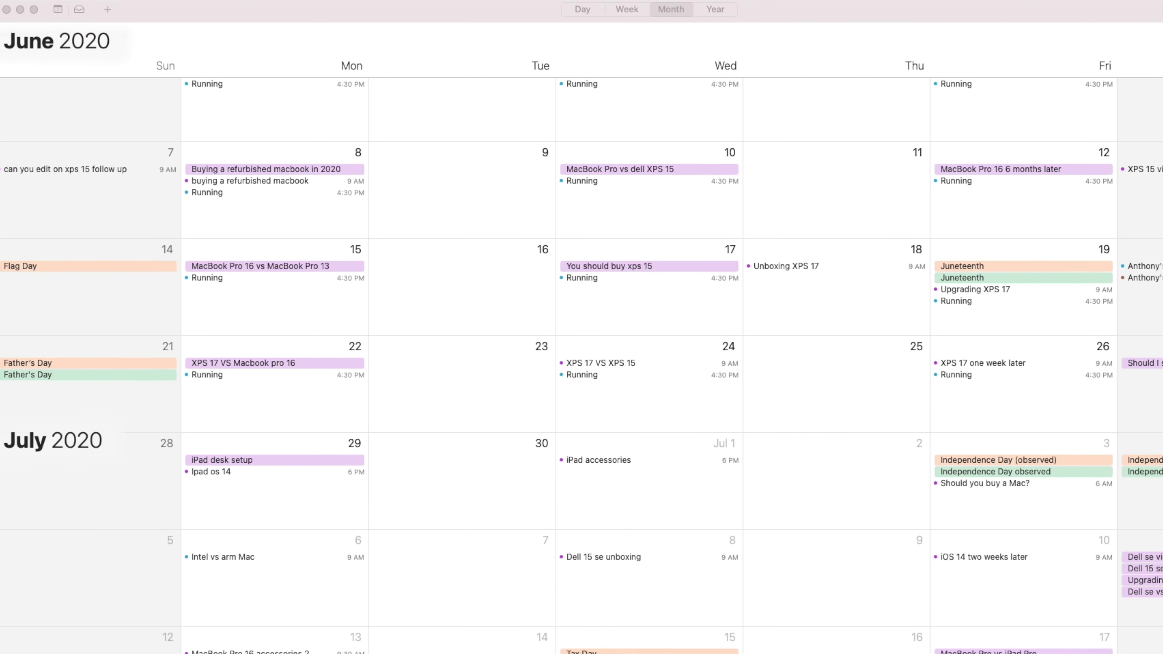
{"action": "scroll", "coordinate": [581, 343], "scroll_direction": "down", "scroll_amount": 5}
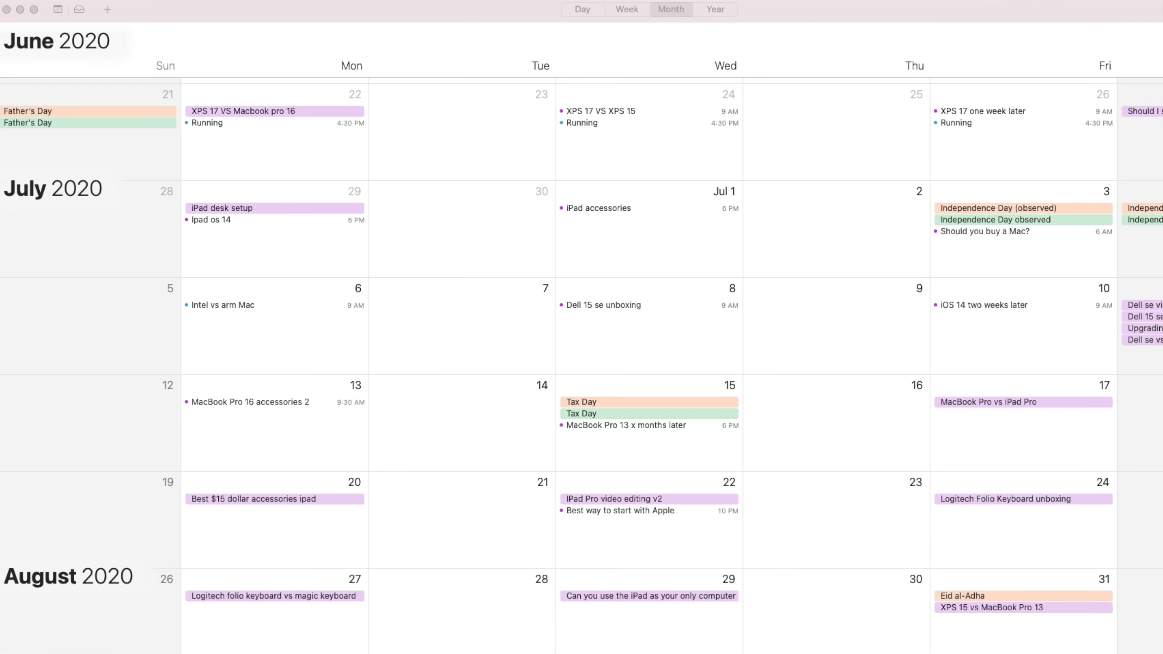
{"action": "scroll", "coordinate": [581, 343], "scroll_direction": "down", "scroll_amount": 7}
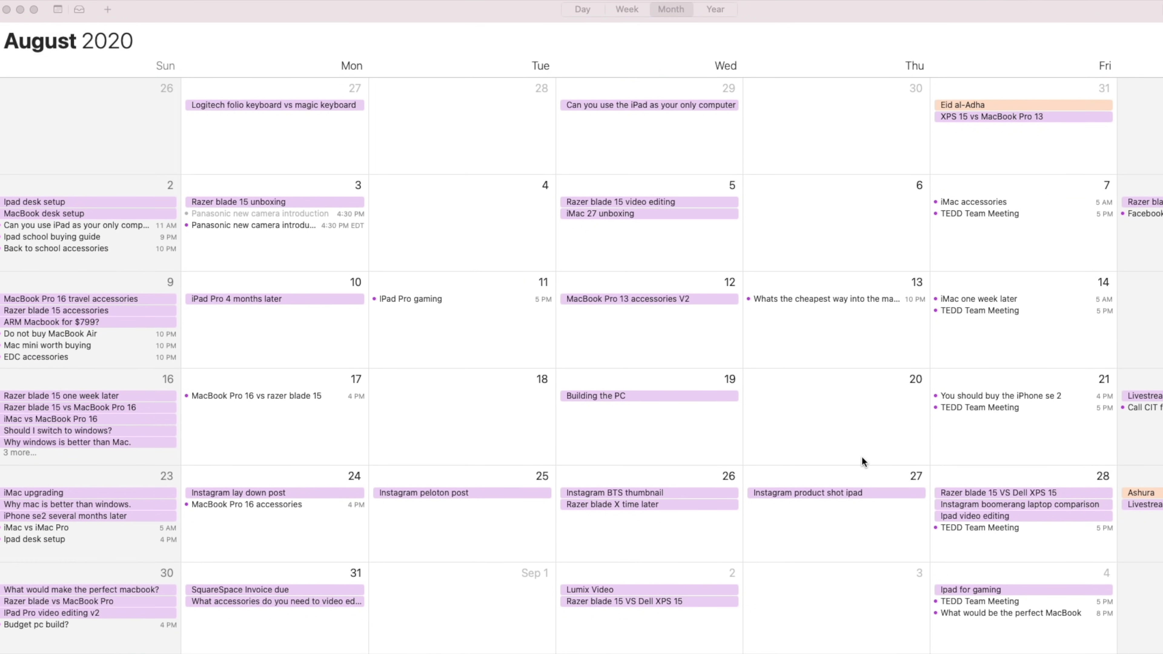
- Create 'Test Meeting' on August 20 with the suggested invitee and attach Versus-PNG-Clipart.png
{"action": "double_click", "coordinate": [814, 410]}
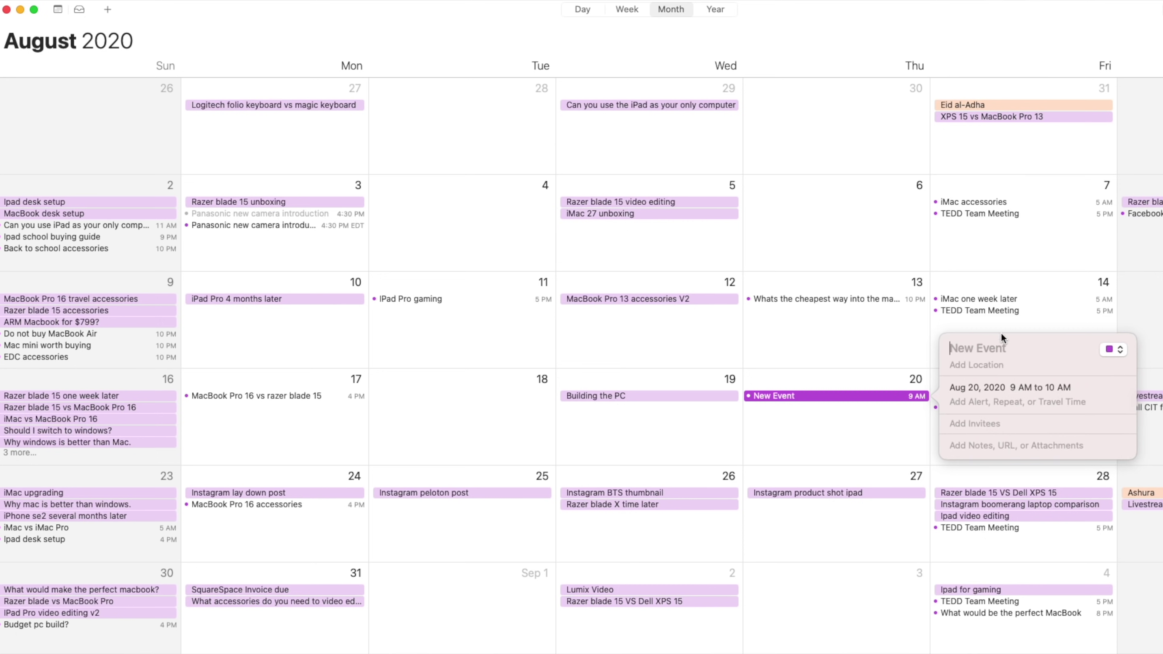
{"action": "type", "text": "Test Meeting"}
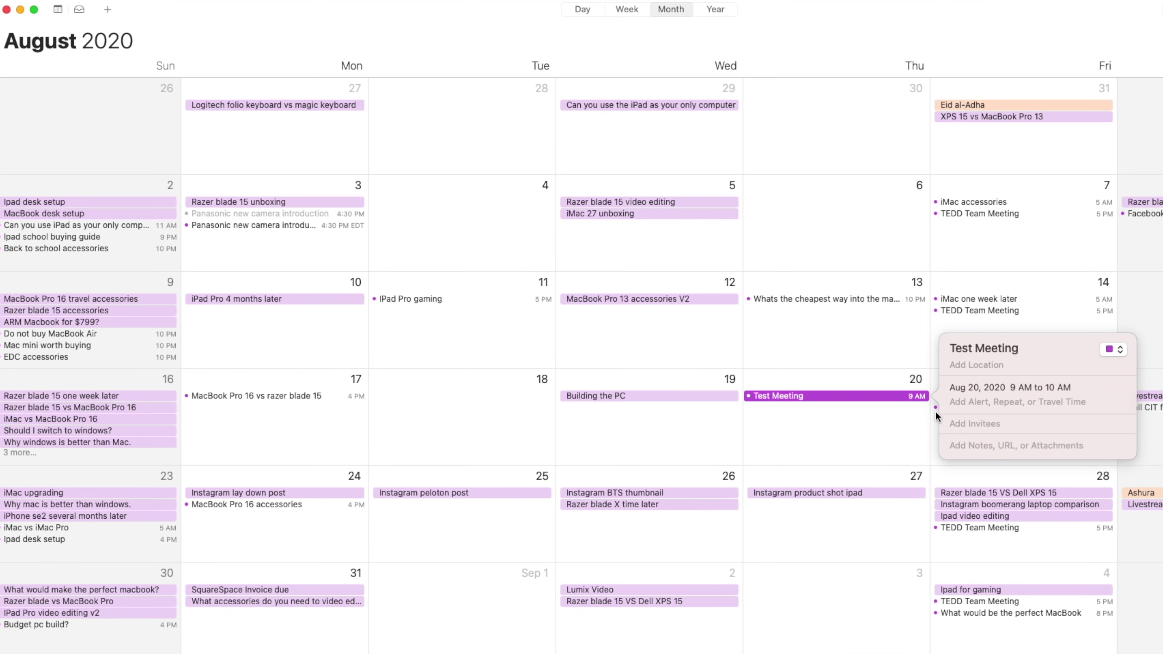
{"action": "type", "text": "ary"}
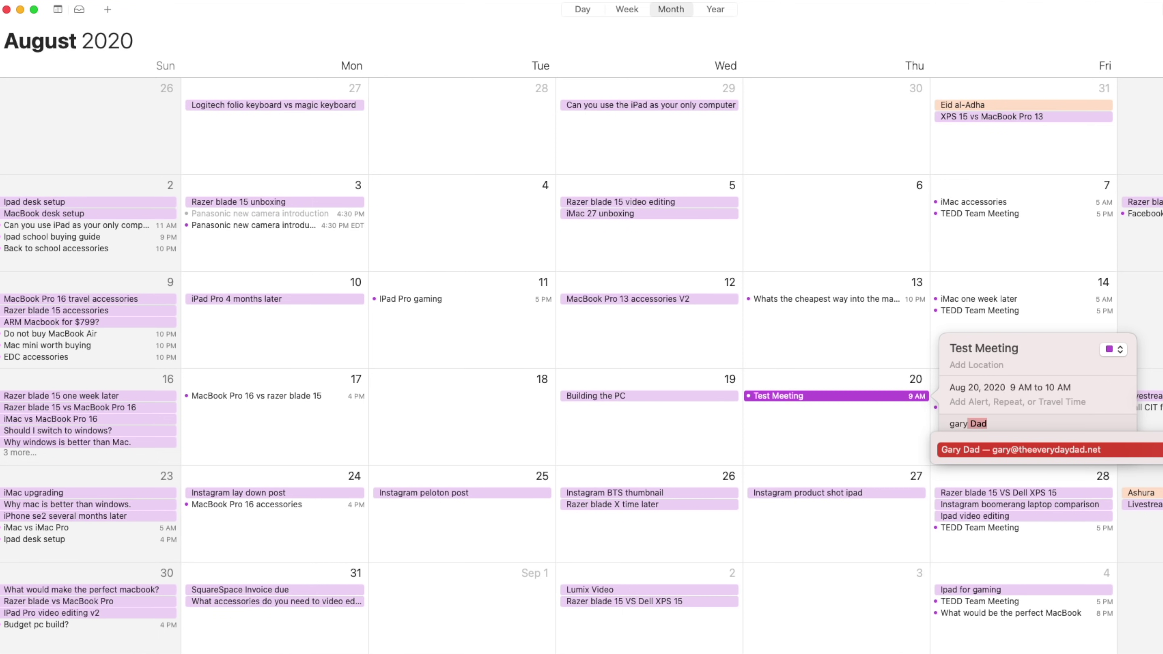
{"action": "left_click", "coordinate": [979, 448]}
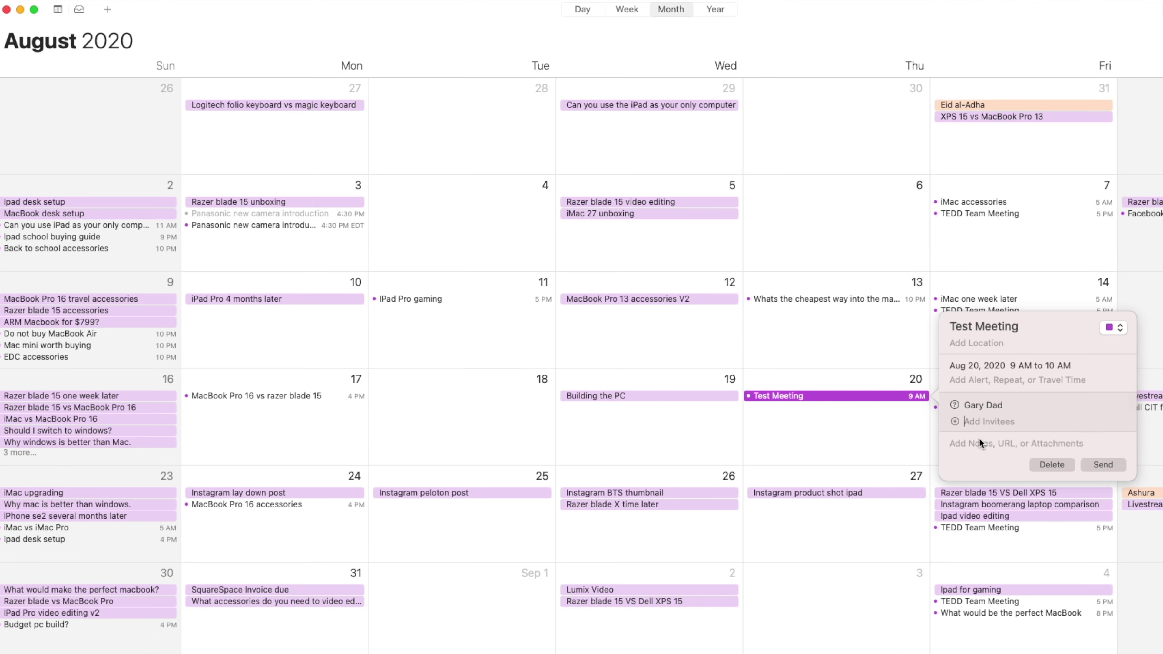
{"action": "left_click", "coordinate": [980, 439]}
{"action": "left_click", "coordinate": [984, 452]}
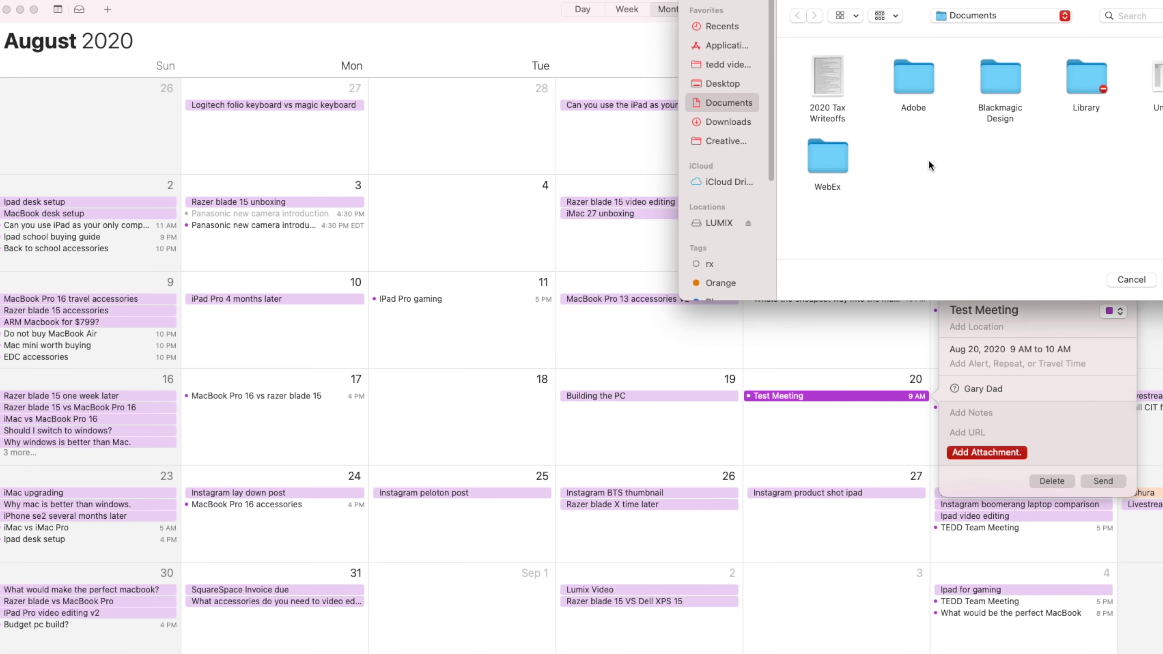
{"action": "left_click", "coordinate": [719, 64]}
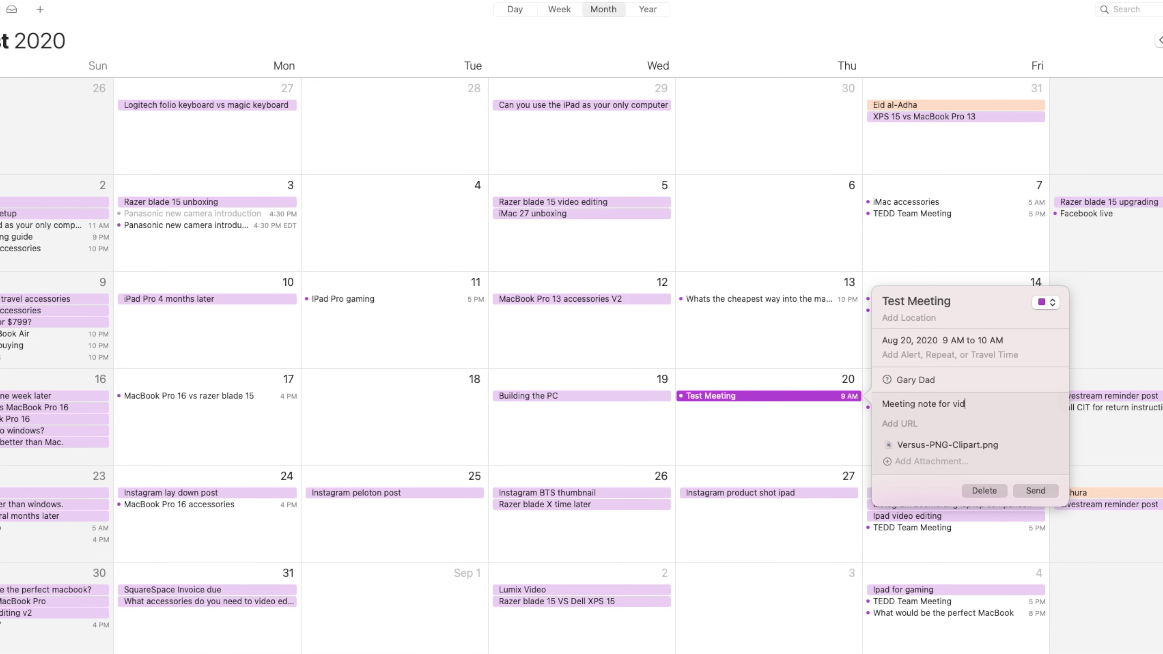
- Set the Test Meeting alert to 15 minutes before the event
{"action": "left_click", "coordinate": [913, 341]}
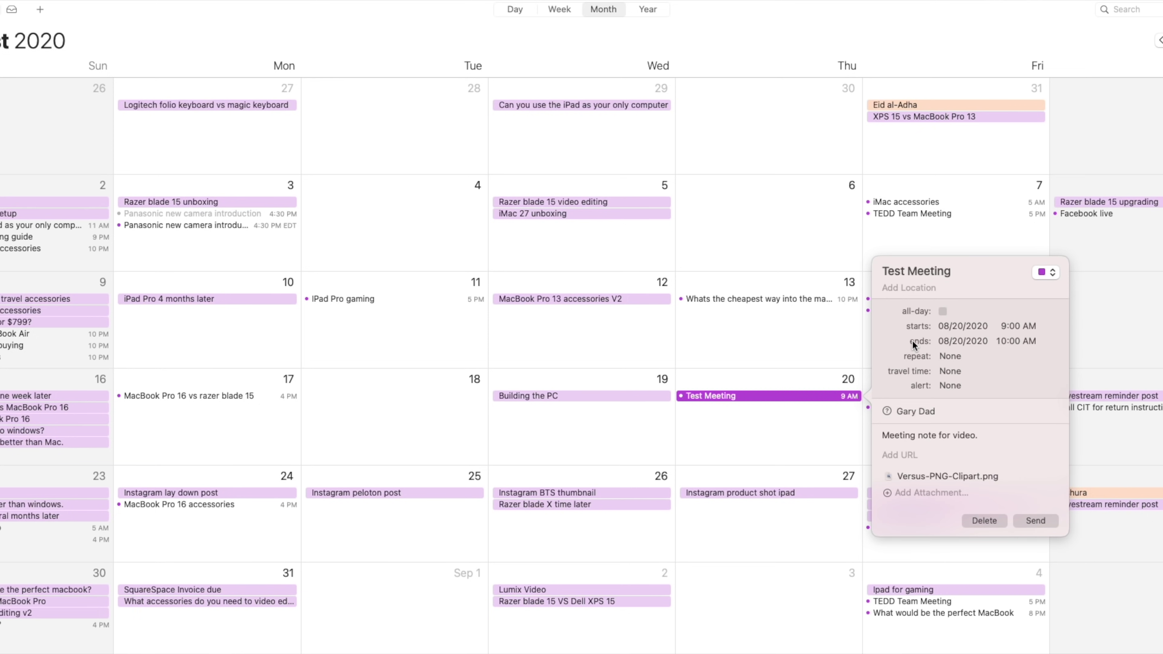
{"action": "left_click", "coordinate": [952, 386]}
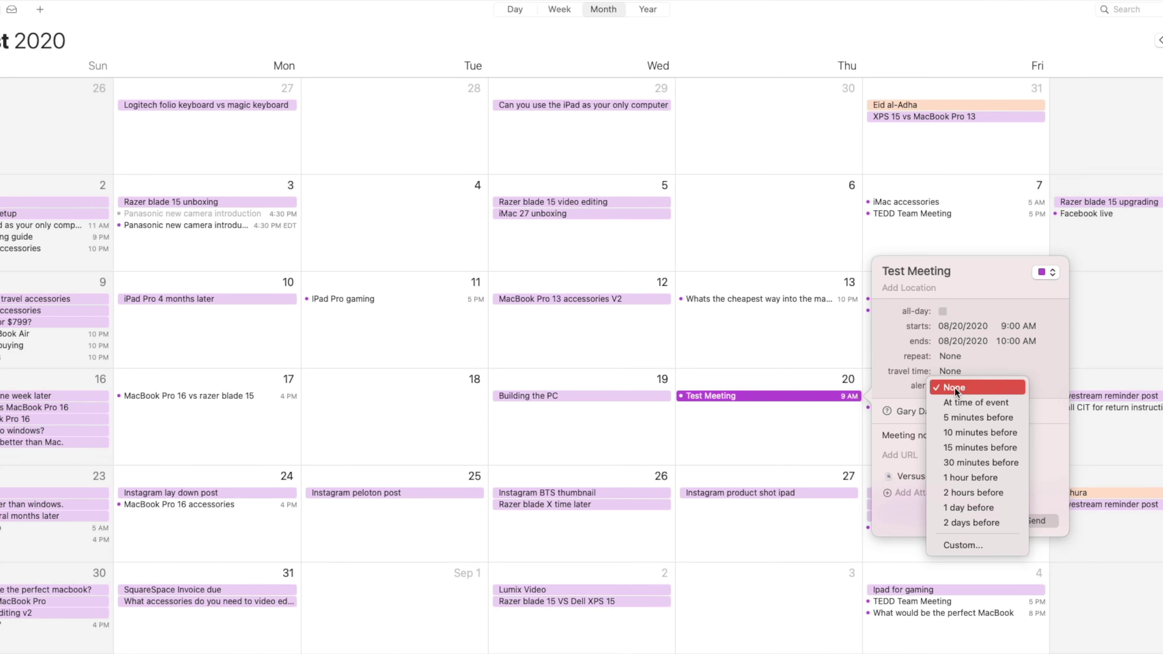
{"action": "left_click", "coordinate": [959, 447]}
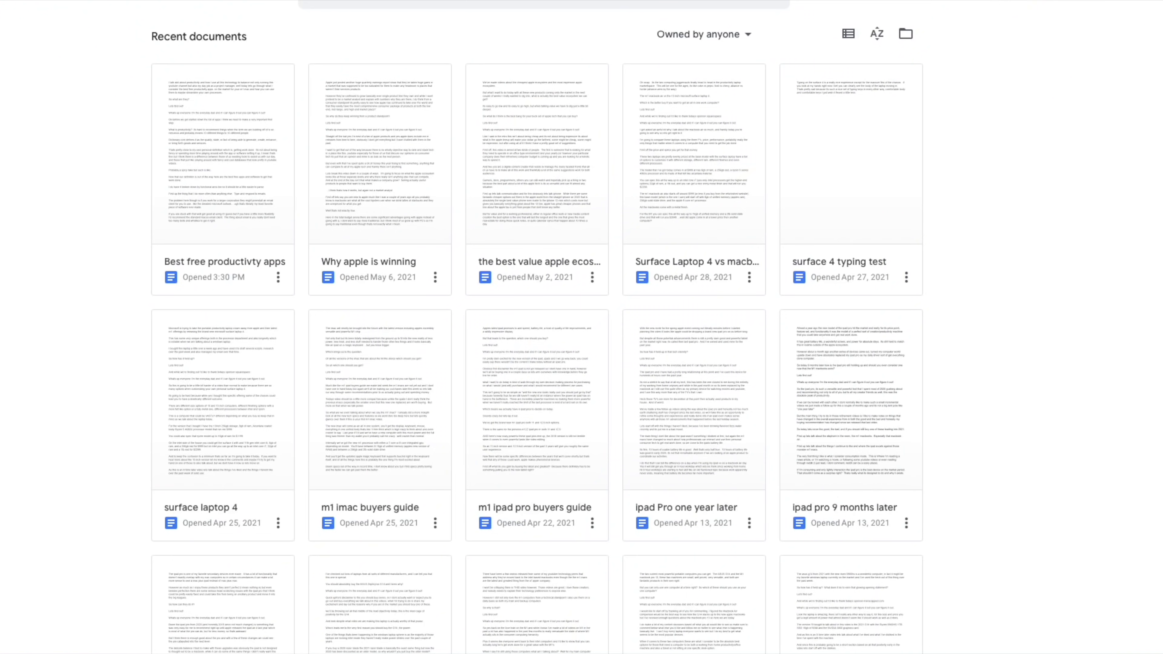
- Scroll the Google Docs Recent documents grid down to files opened in late December 2020
{"action": "scroll", "coordinate": [537, 356], "scroll_direction": "down", "scroll_amount": 15}
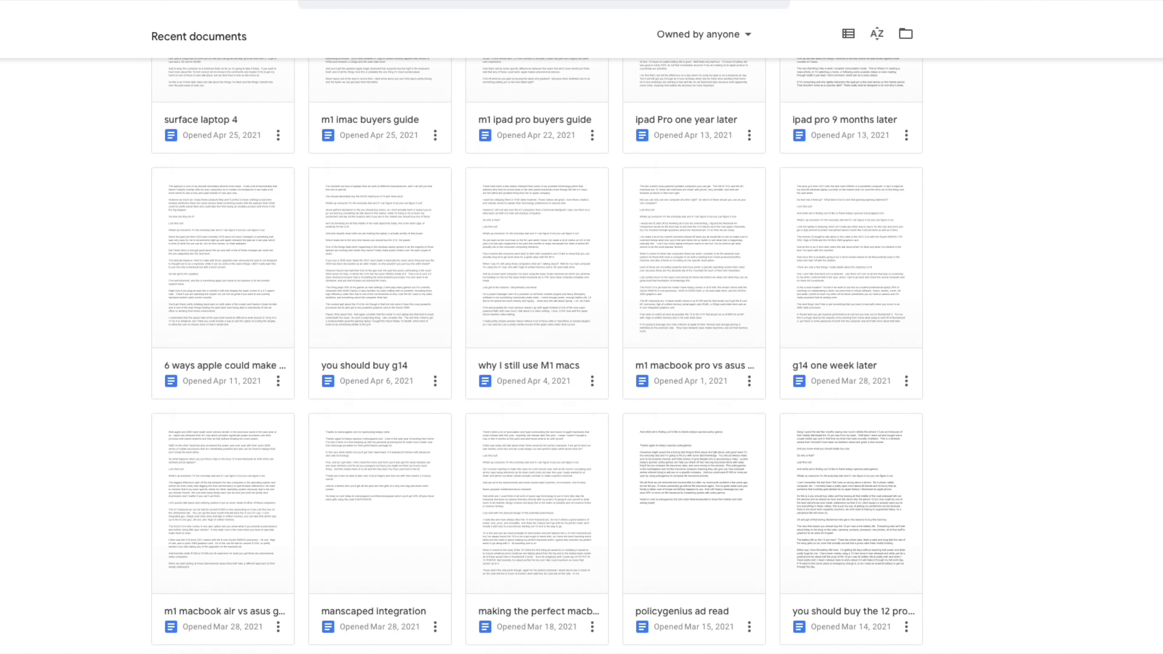
{"action": "scroll", "coordinate": [537, 356], "scroll_direction": "down", "scroll_amount": 8}
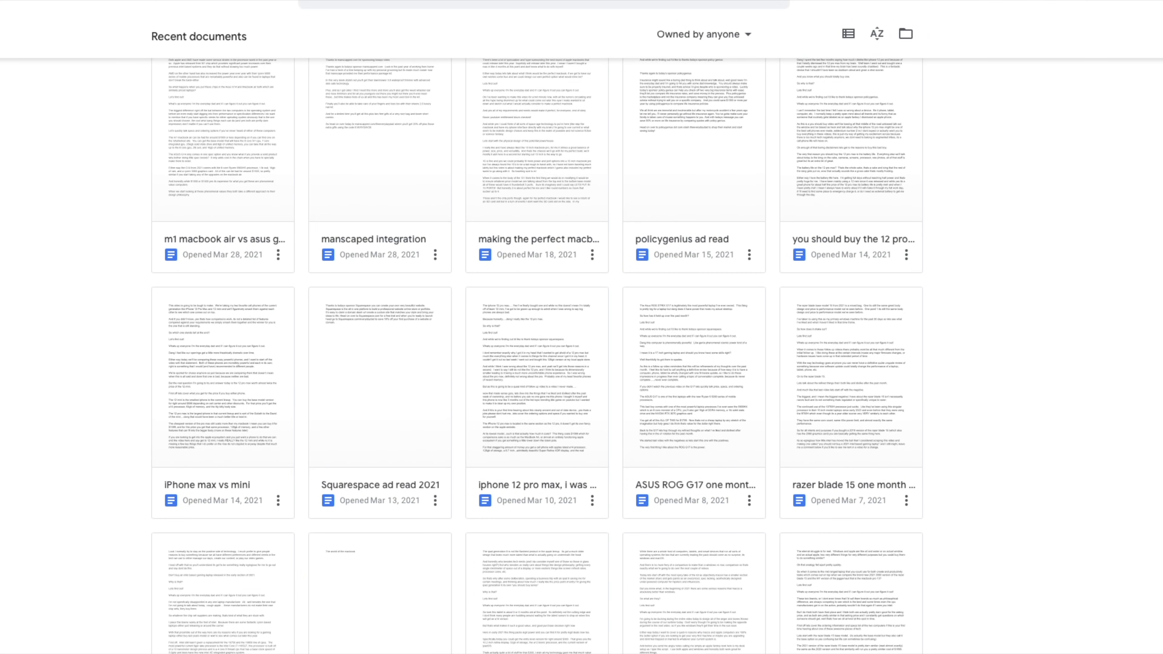
{"action": "scroll", "coordinate": [537, 356], "scroll_direction": "down", "scroll_amount": 13}
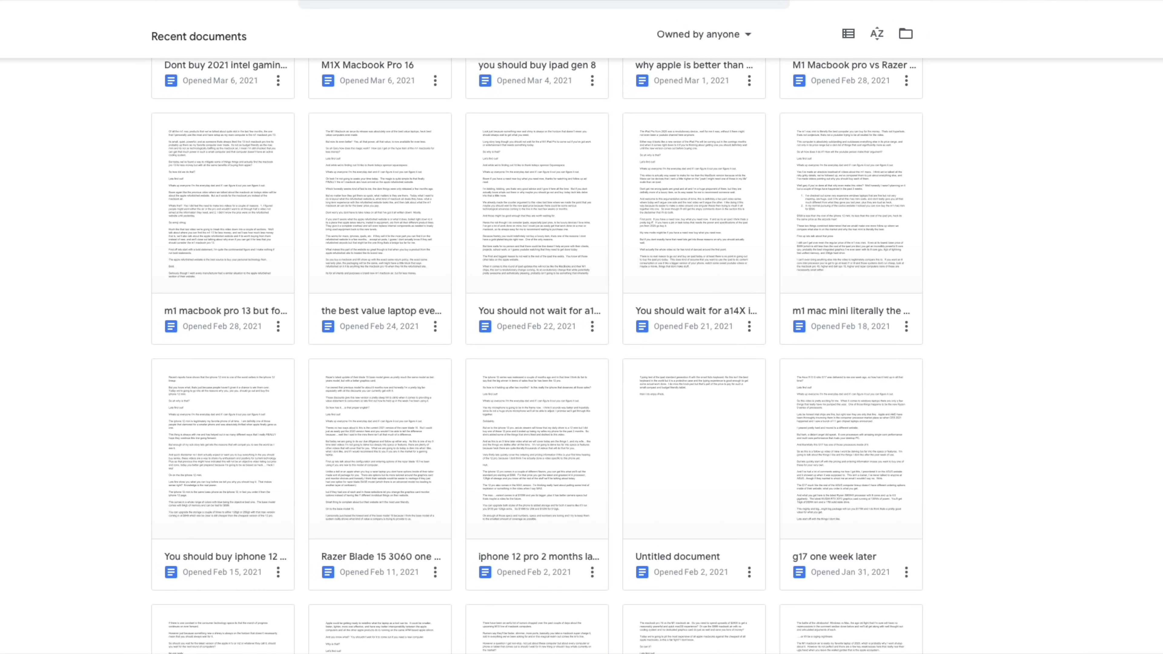
{"action": "scroll", "coordinate": [537, 356], "scroll_direction": "down", "scroll_amount": 10}
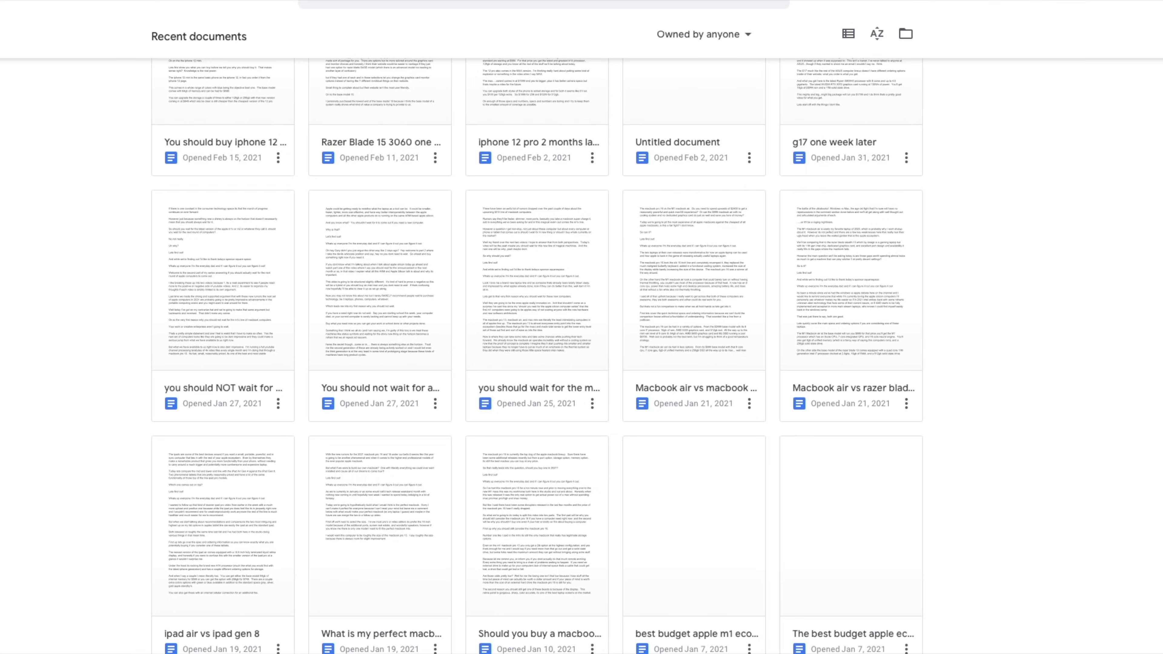
{"action": "scroll", "coordinate": [537, 357], "scroll_direction": "down", "scroll_amount": 8}
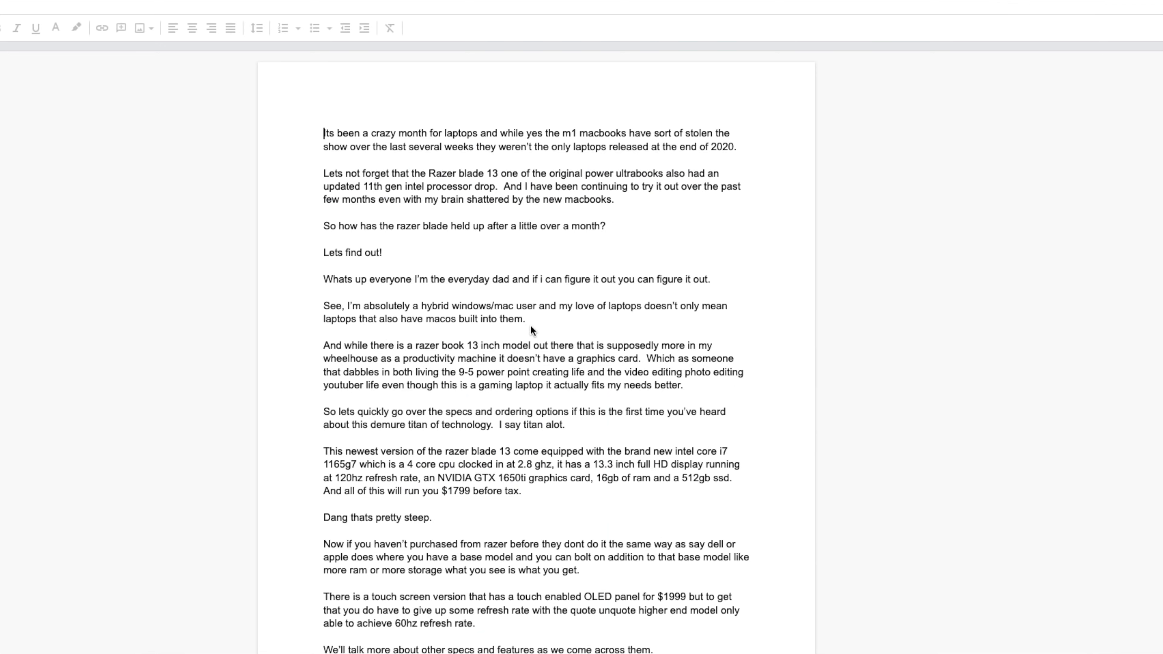
- Scroll through the Razer Blade 13 review script, past its dislikes and likes sections
{"action": "scroll", "coordinate": [536, 353], "scroll_direction": "down", "scroll_amount": 8}
{"action": "scroll", "coordinate": [536, 353], "scroll_direction": "down", "scroll_amount": 7}
{"action": "scroll", "coordinate": [537, 353], "scroll_direction": "down", "scroll_amount": 7}
{"action": "scroll", "coordinate": [536, 353], "scroll_direction": "down", "scroll_amount": 8}
{"action": "scroll", "coordinate": [536, 353], "scroll_direction": "down", "scroll_amount": 10}
{"action": "scroll", "coordinate": [536, 353], "scroll_direction": "down", "scroll_amount": 5}
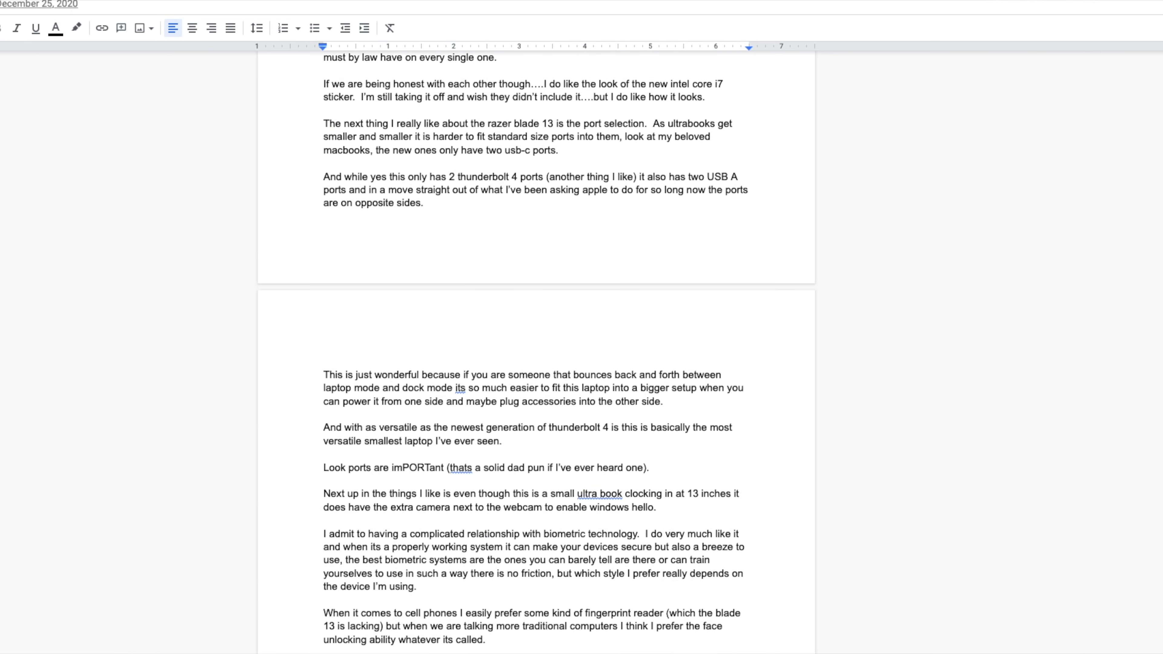